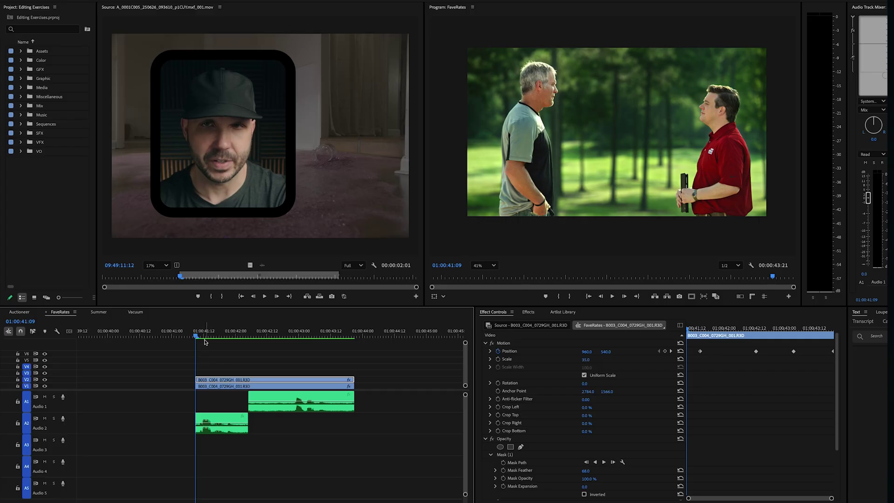
Disable the B003_C004 clip on V2 and play the sequence from just before the clips to preview the V1 layer
key(space)
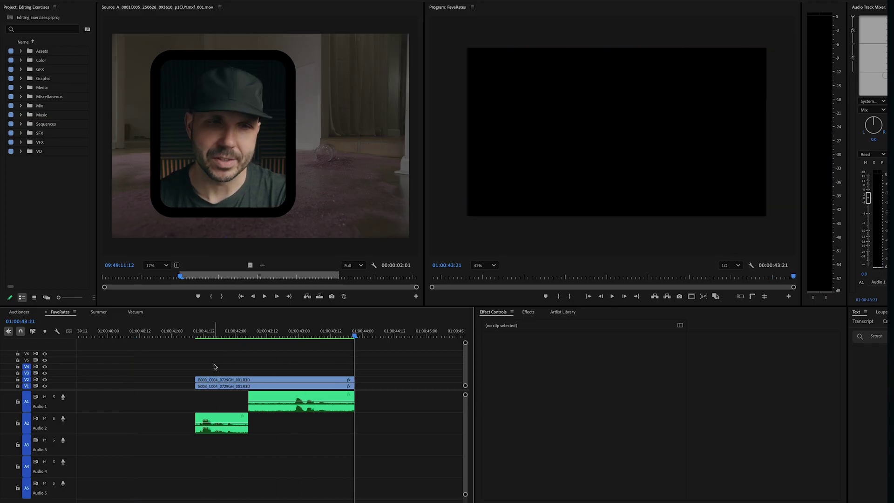
click(231, 381)
drag(173, 331, 187, 331)
click(208, 350)
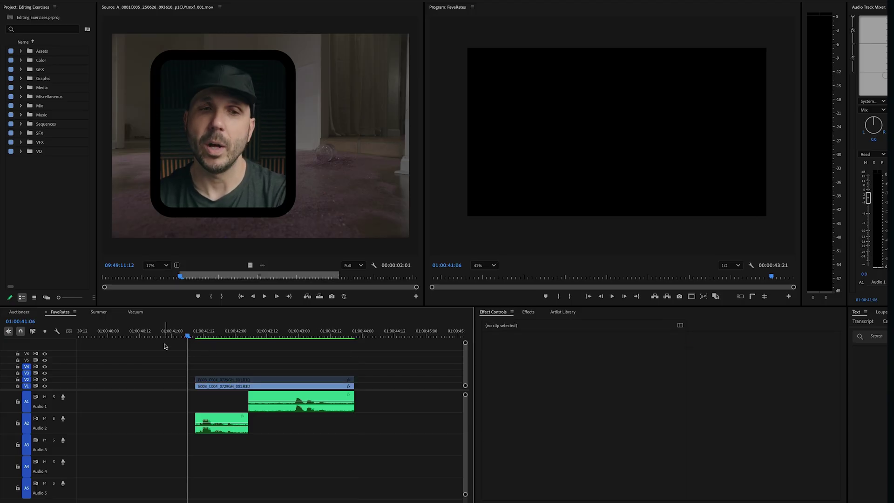
key(space)
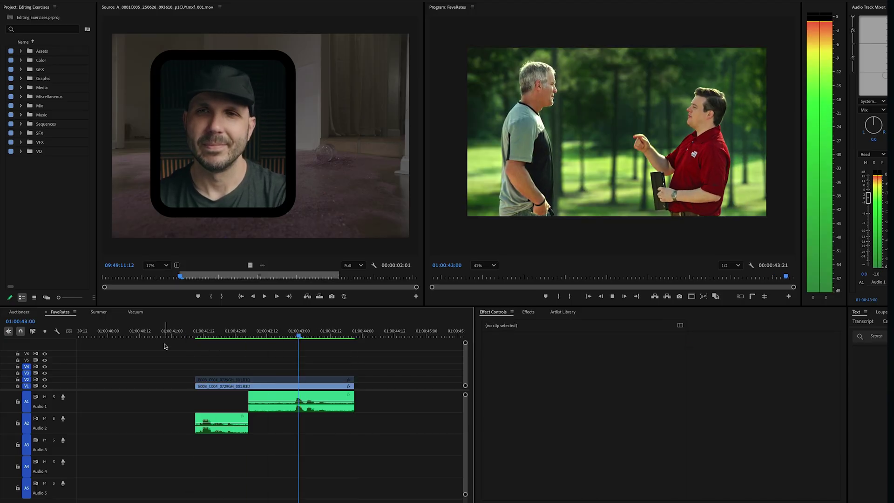
Disable the V1 clip, enable the V2 clip, and play the V2 layer on its own from 01:00:41:01
drag(195, 337, 193, 337)
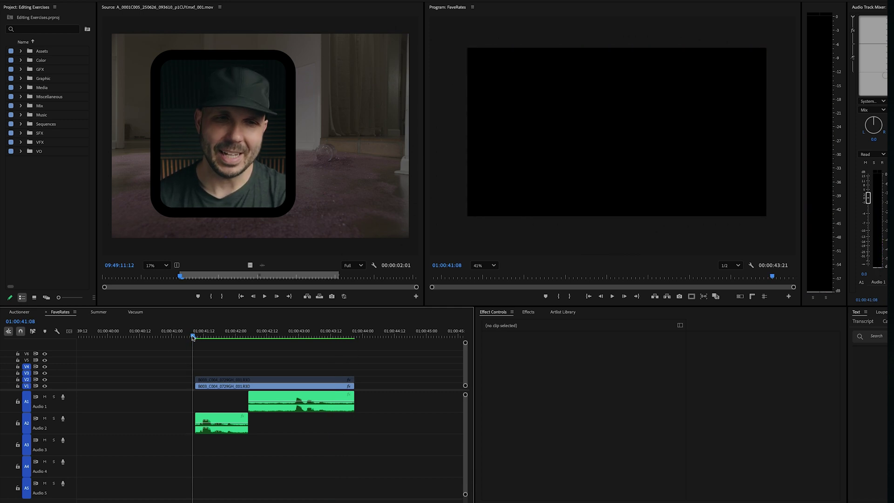
click(211, 381)
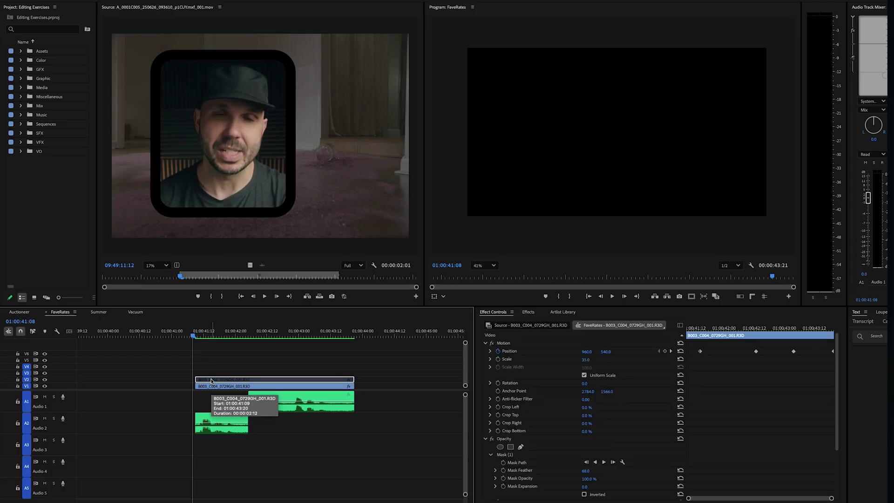
click(216, 386)
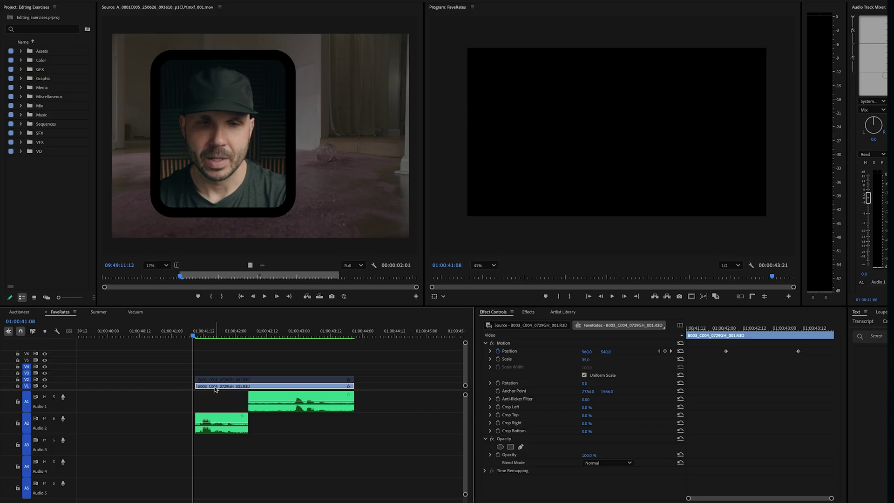
key(Left)
key(Left)
key(Left)
key(Left)
key(Left)
key(Left)
key(Left)
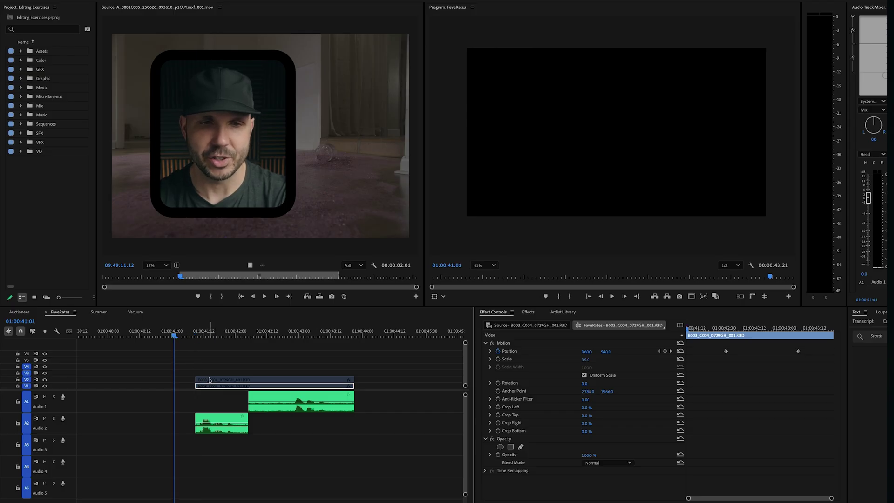
click(210, 380)
key(shift+e)
click(175, 352)
key(space)
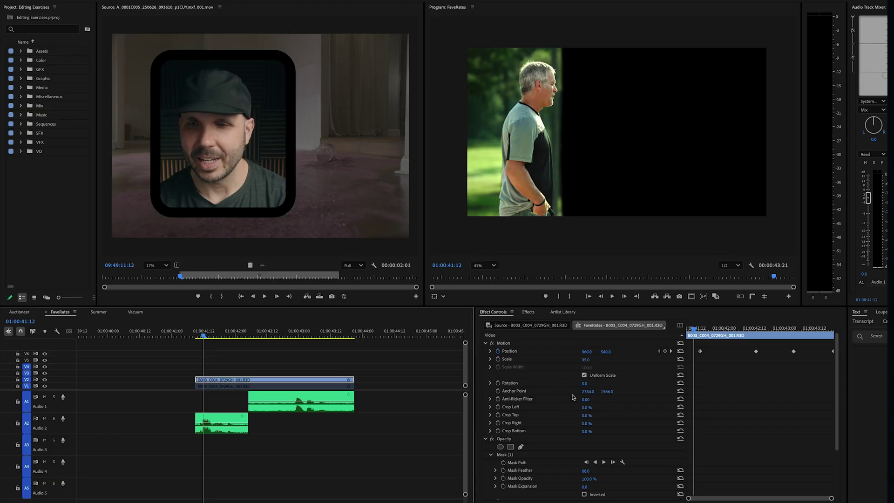
Show the outline of the V2 clip's opacity mask and look over its mask settings
click(509, 455)
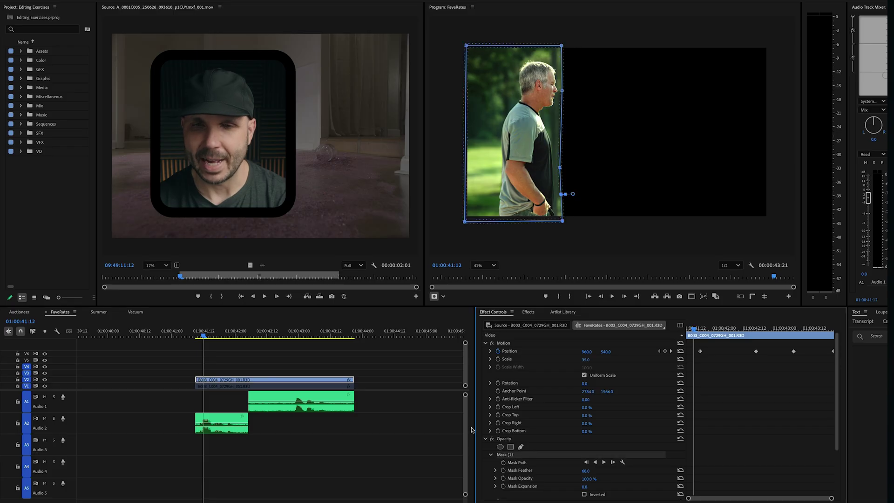
scroll(480, 422, down, 3)
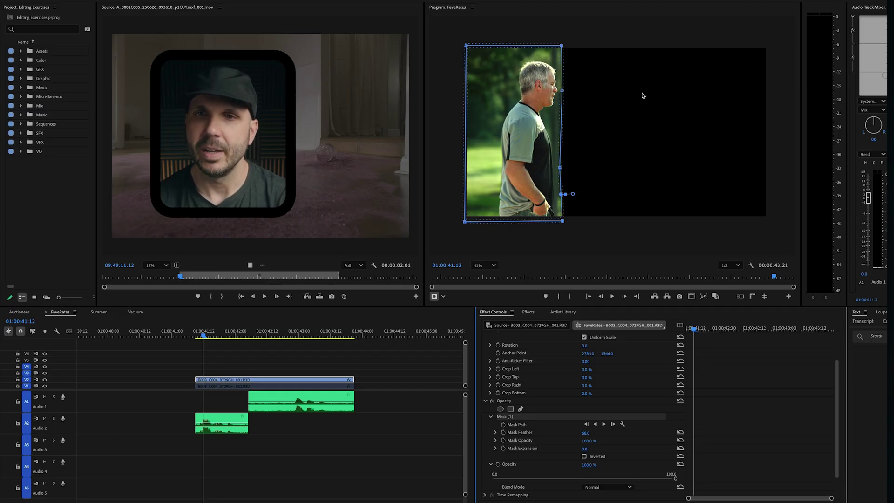
click(242, 364)
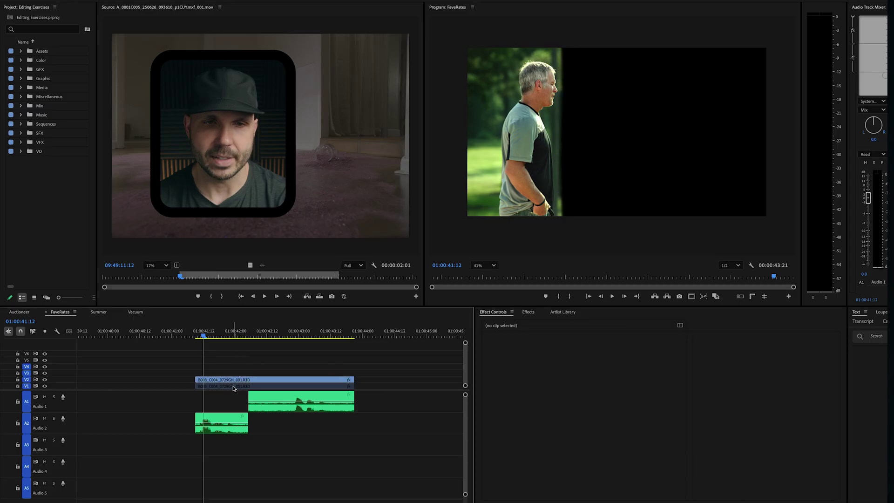
Enable the V1 clip again and show the V2 clip's mask outline over the combined shot
click(232, 381)
key(shift+e)
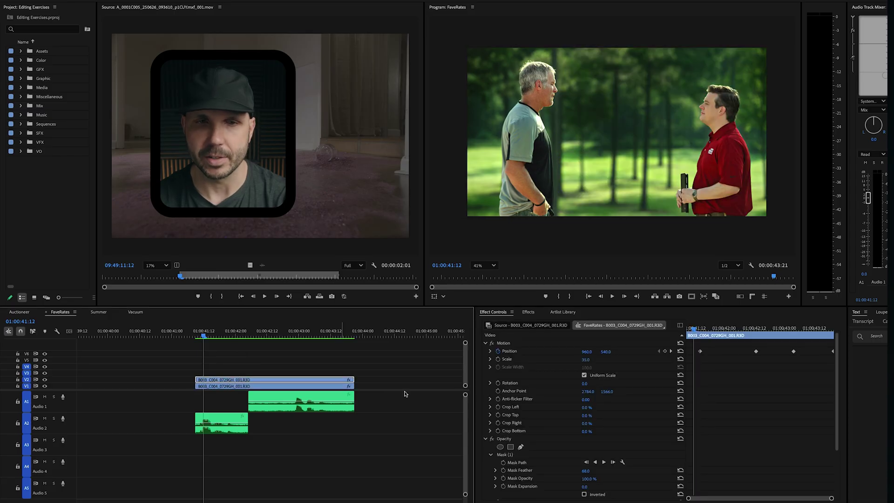
click(497, 454)
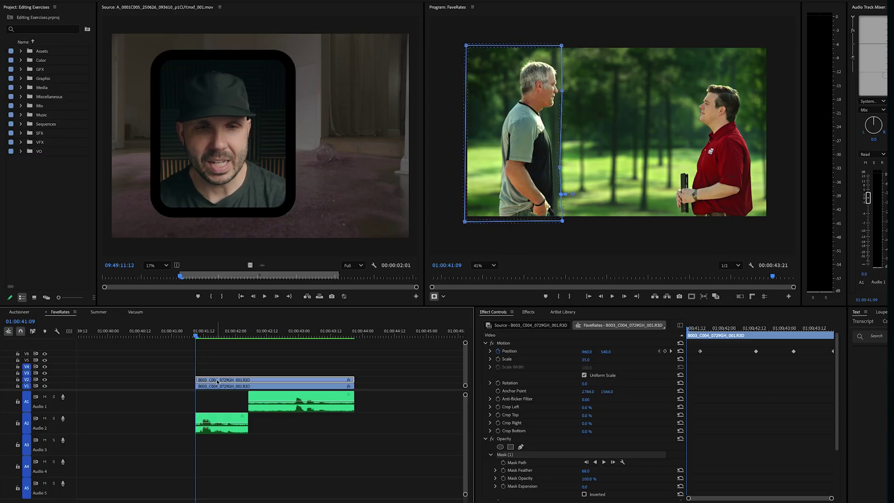
Try extending the V1 clip's start back to 01:00:40:08 and play it with the V2 clip disabled
click(218, 415)
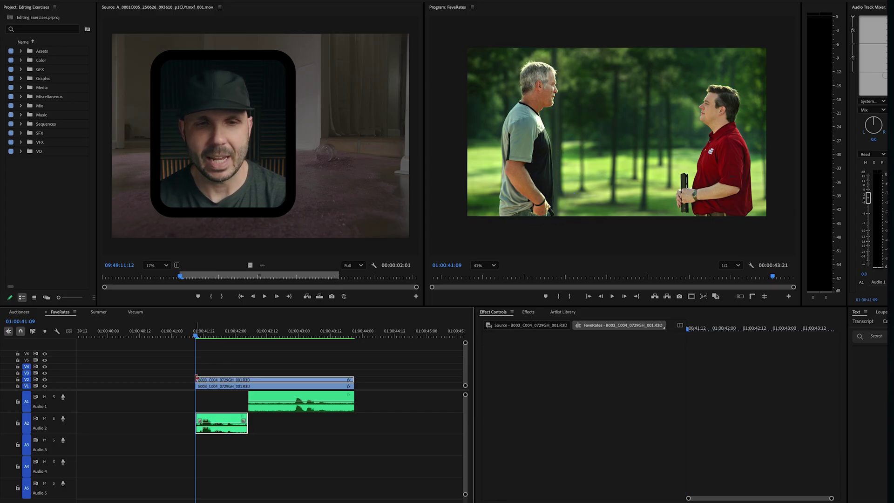
drag(195, 386, 128, 386)
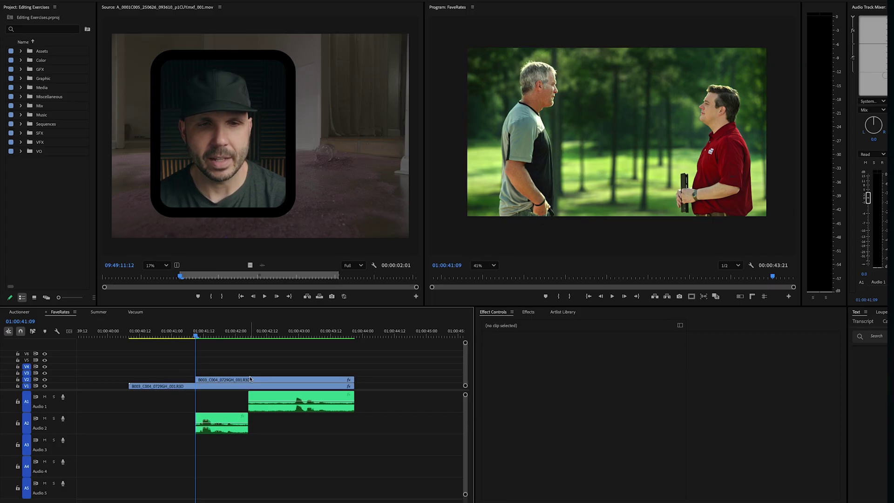
click(250, 380)
key(shift+e)
click(127, 335)
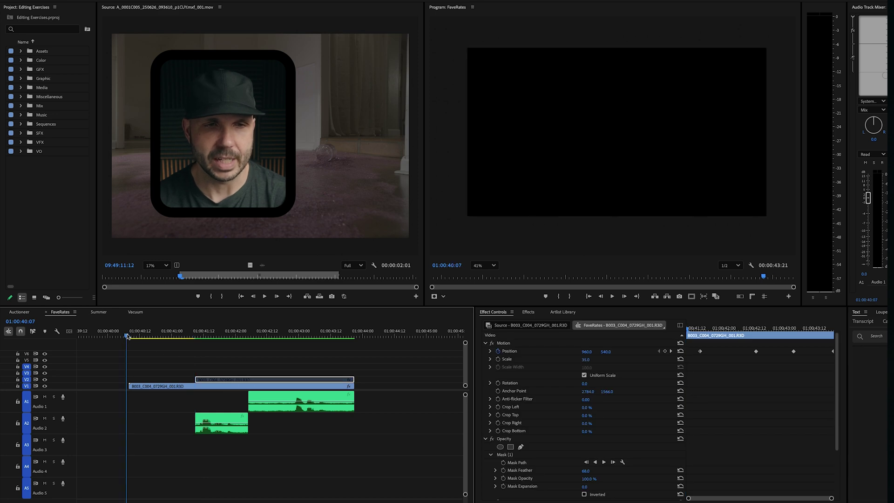
click(128, 335)
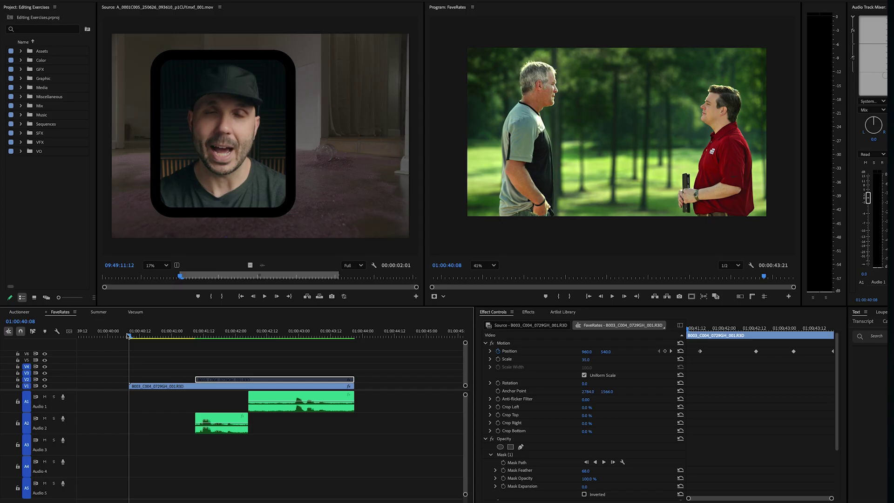
key(space)
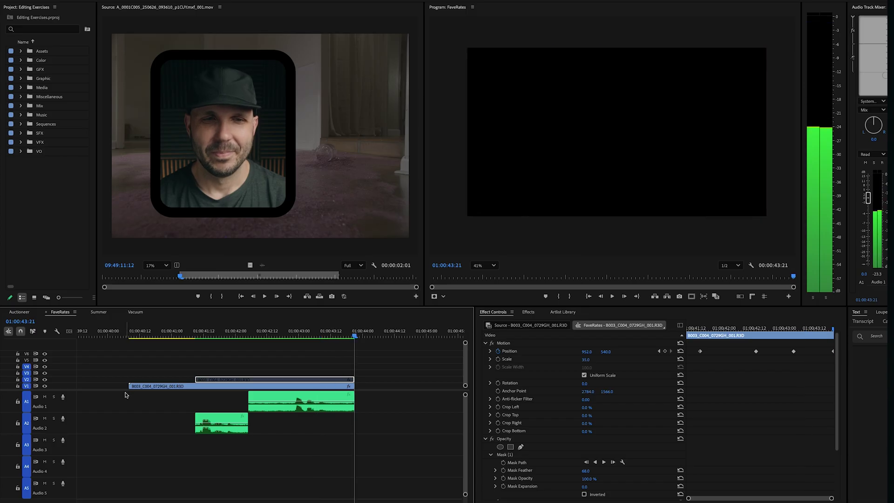
key(ctrl+z)
key(ctrl+z)
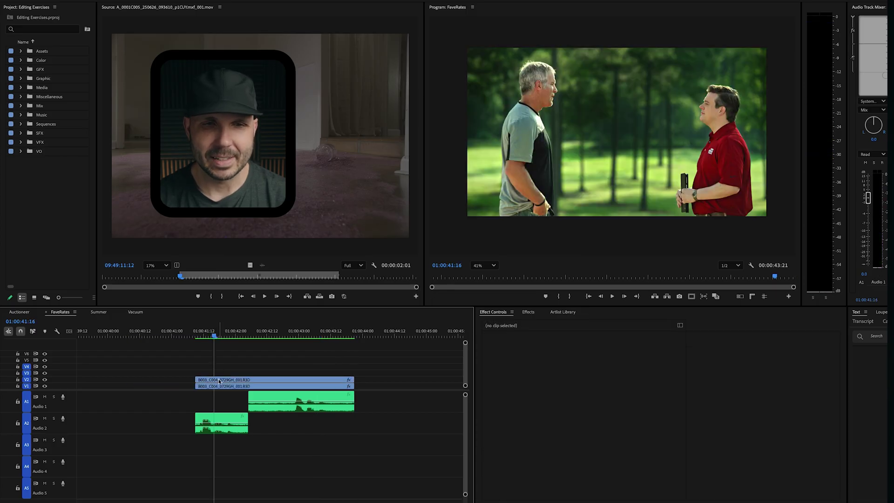
Move the V2 clip together with its Audio 2 clip later so that both start at 01:00:42:03
click(220, 381)
click(219, 416)
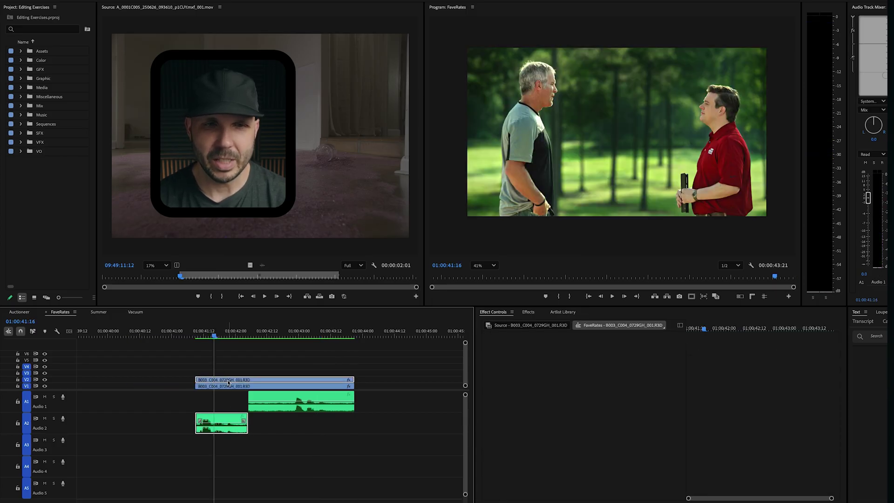
drag(227, 380, 274, 380)
click(268, 362)
key(Down)
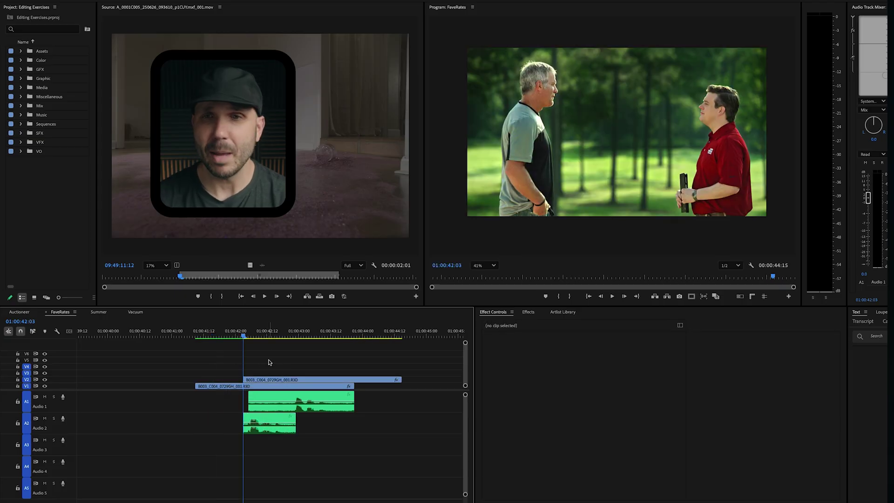
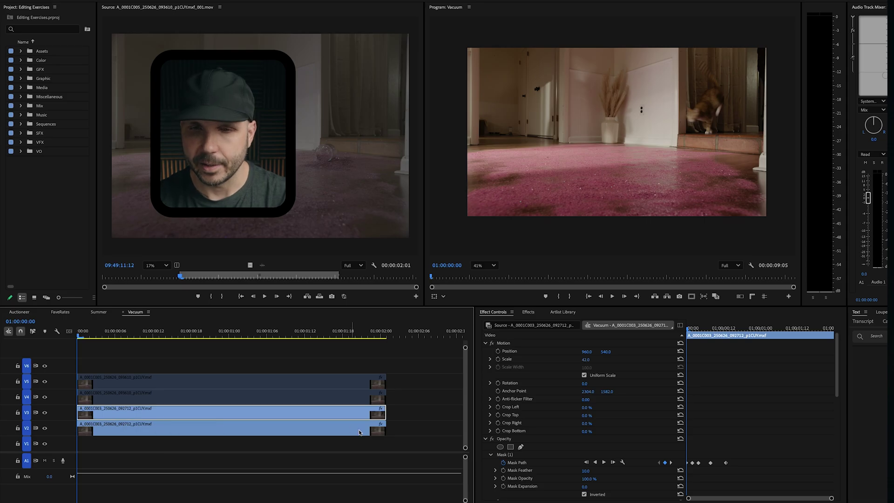
Show the V3 clip's inverted opacity mask and compare the shot with the Opacity effect off and on
click(505, 455)
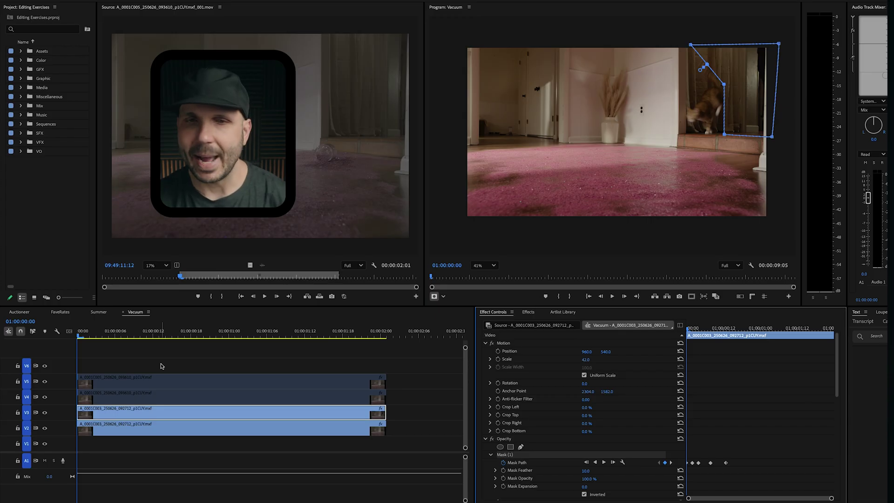
click(492, 440)
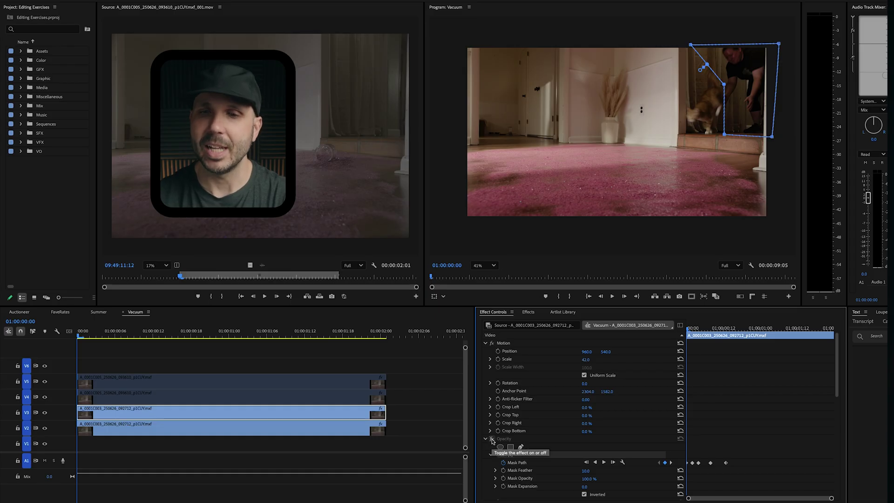
click(492, 440)
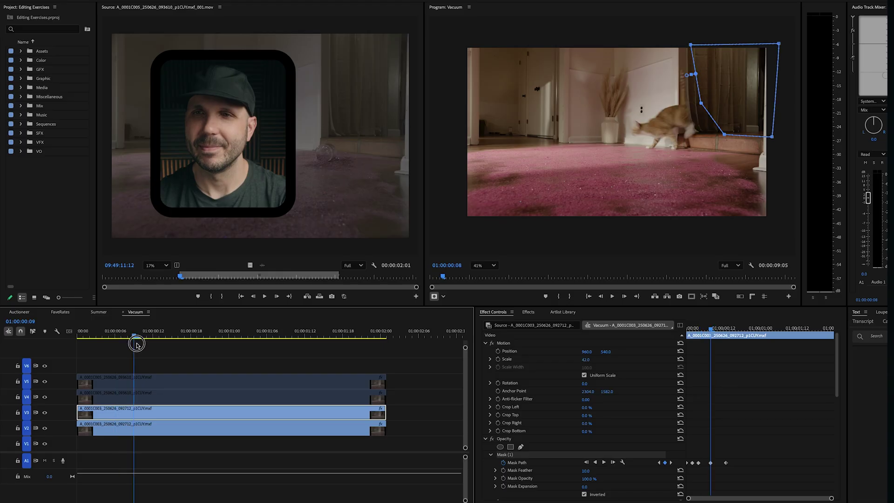
Scrub through the Vacuum sequence to examine how the V3 clip's mask path follows the cat
drag(132, 340, 315, 348)
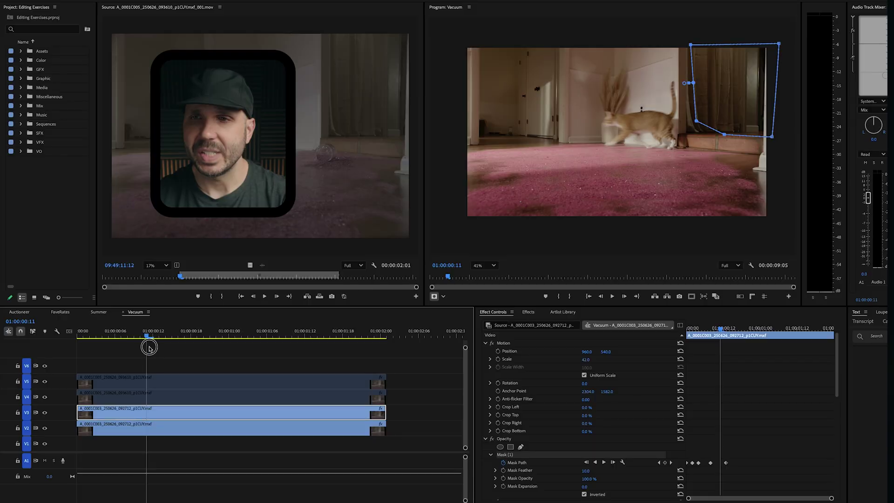
drag(145, 343, 104, 346)
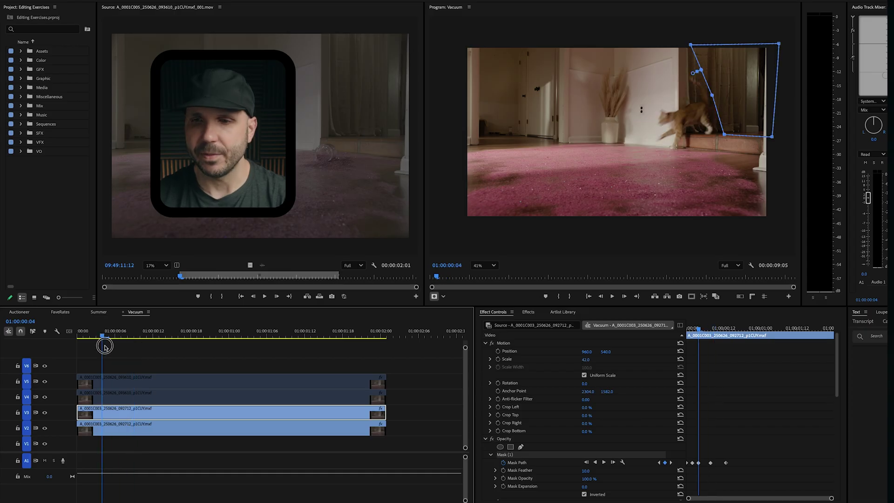
scroll(700, 473, down, 1)
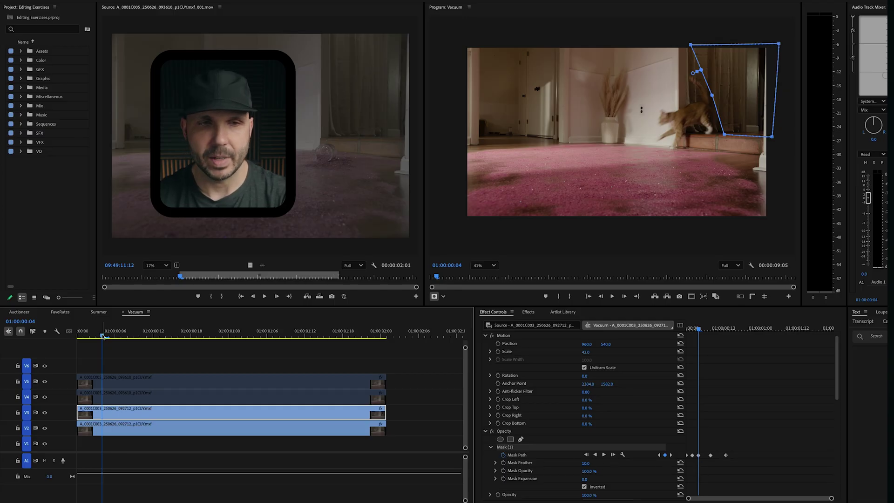
drag(105, 334, 383, 342)
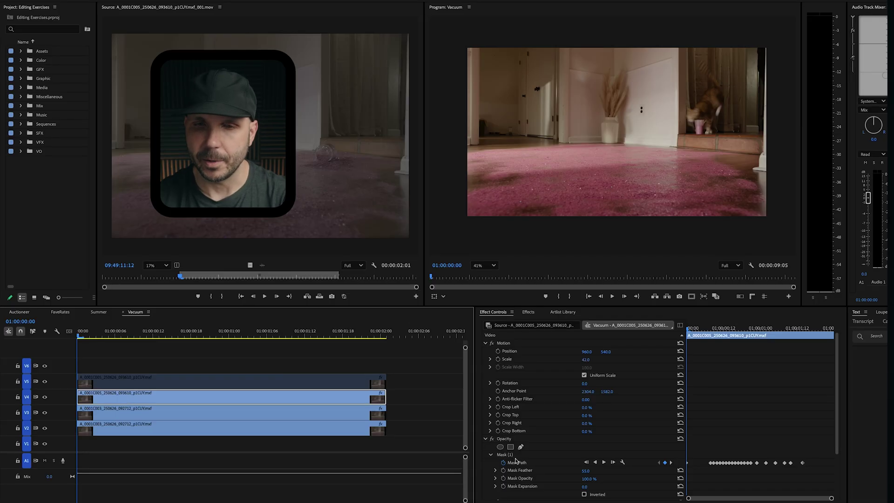
Show the V4 clip's opacity mask around the cup and scrub through the sequence to review its keyframed path
click(507, 455)
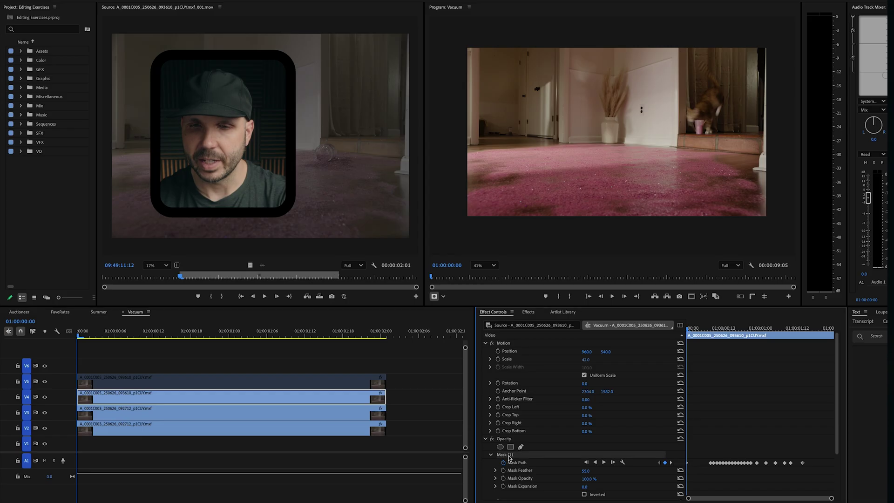
scroll(482, 451, down, 2)
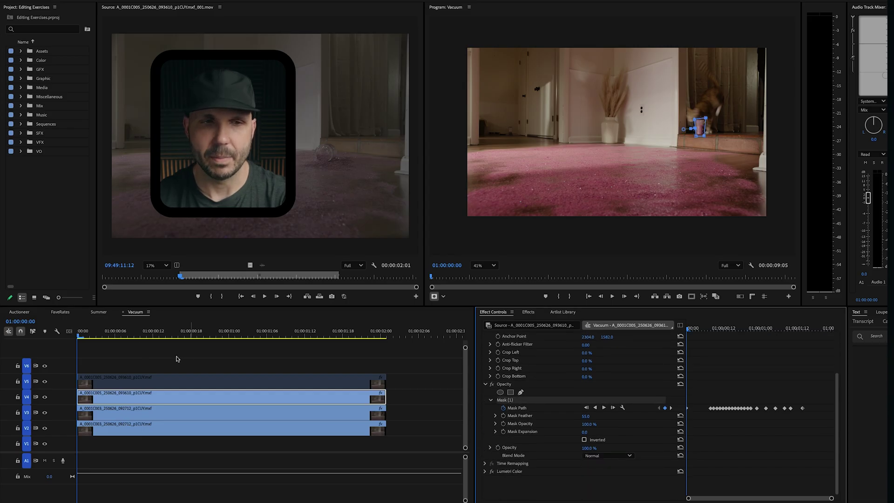
drag(78, 334, 393, 344)
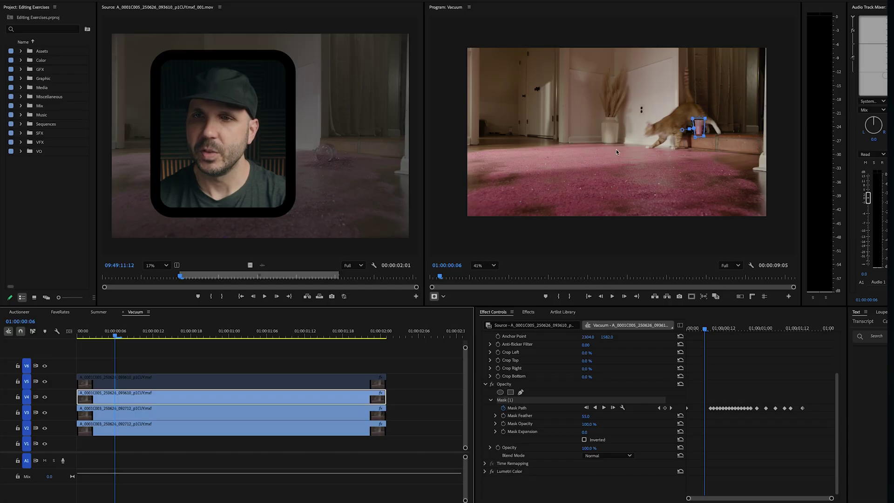
drag(116, 334, 349, 335)
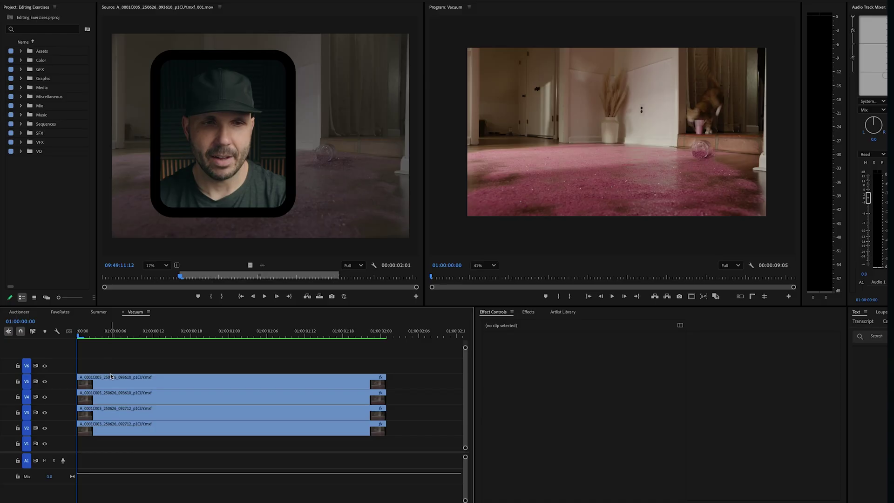
Show the V5 clip's opacity mask around the glass on the floor and scrub through the shot
click(110, 376)
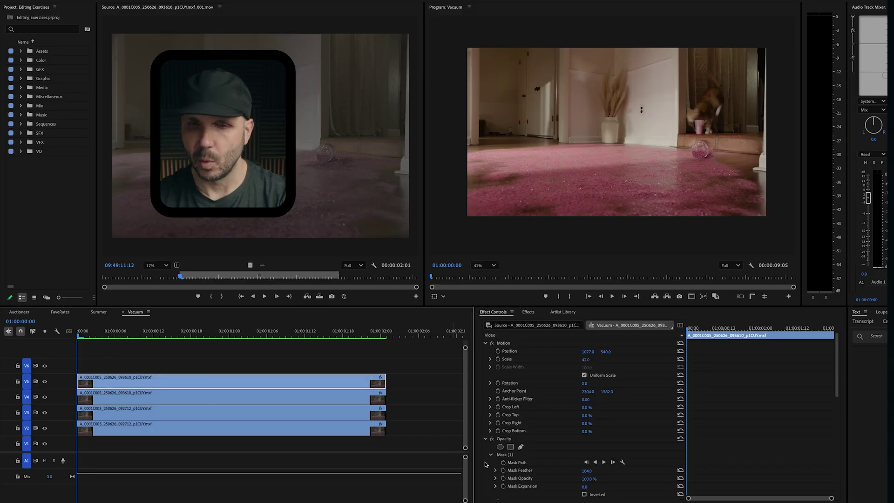
click(512, 454)
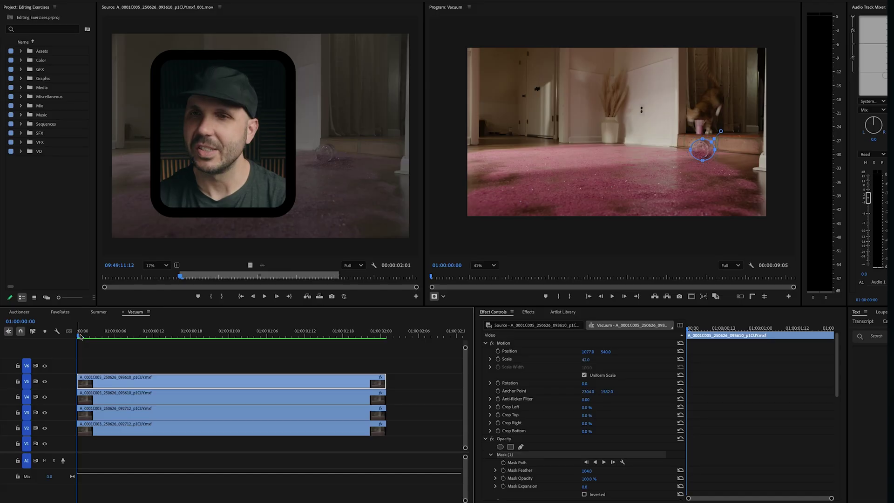
drag(80, 336, 274, 336)
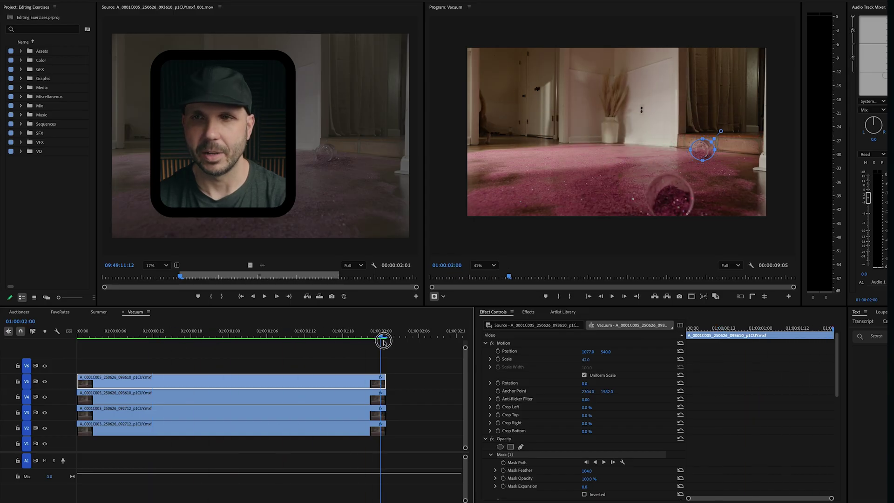
Deselect the clip and play the full four-layer composite from the start of the Vacuum sequence
key(Home)
click(108, 350)
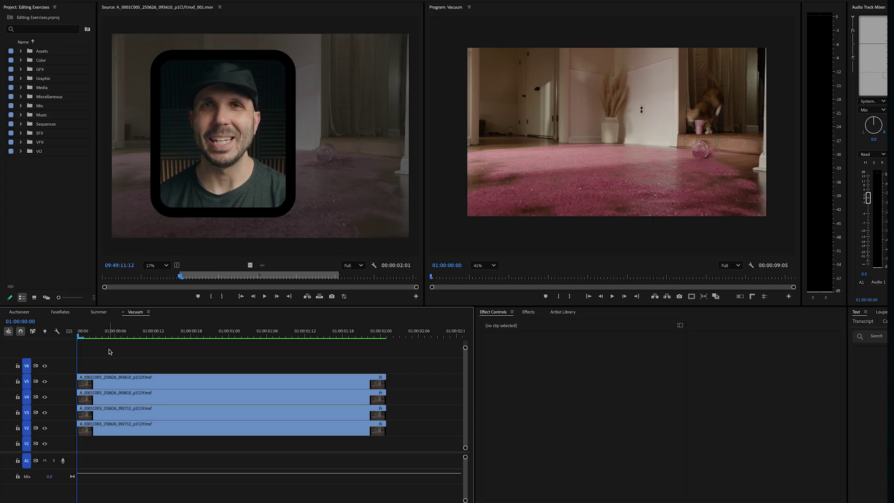
key(space)
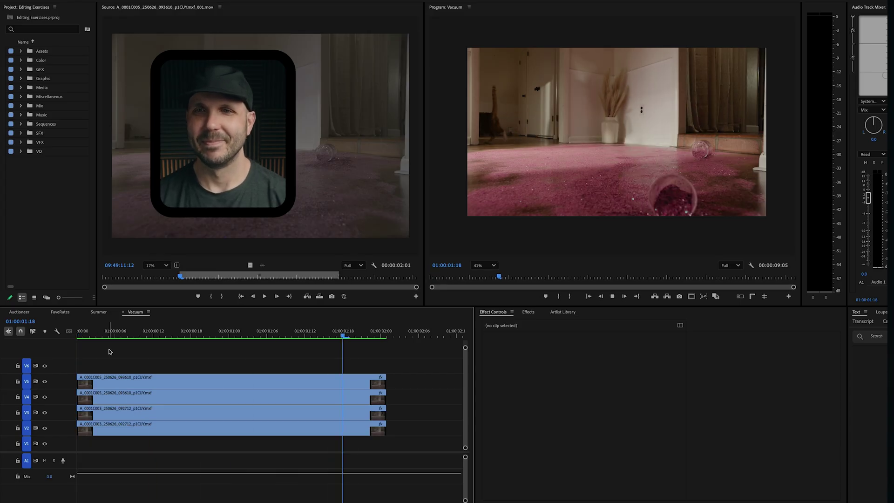